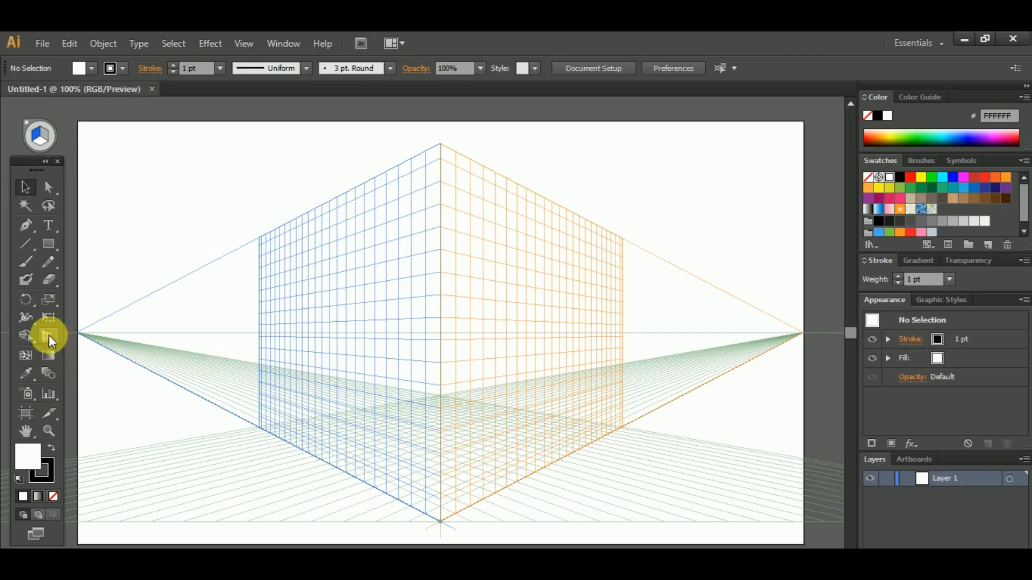
Step: Draw a rectangle on the perspective grid's left plane, from the top centre corner to beyond the grid's outer left edge
left_click(49, 336)
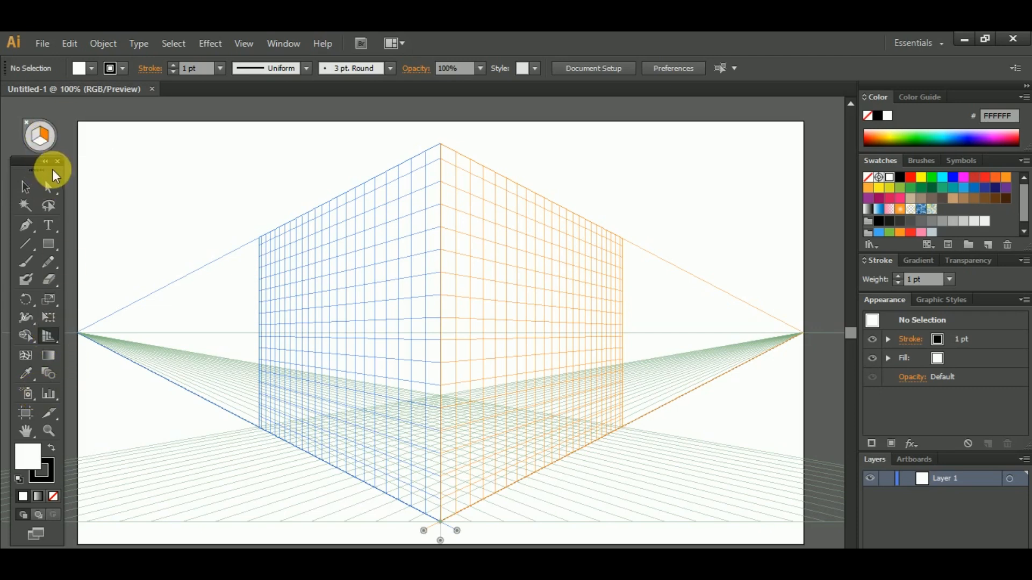
left_click(38, 141)
left_click(39, 139)
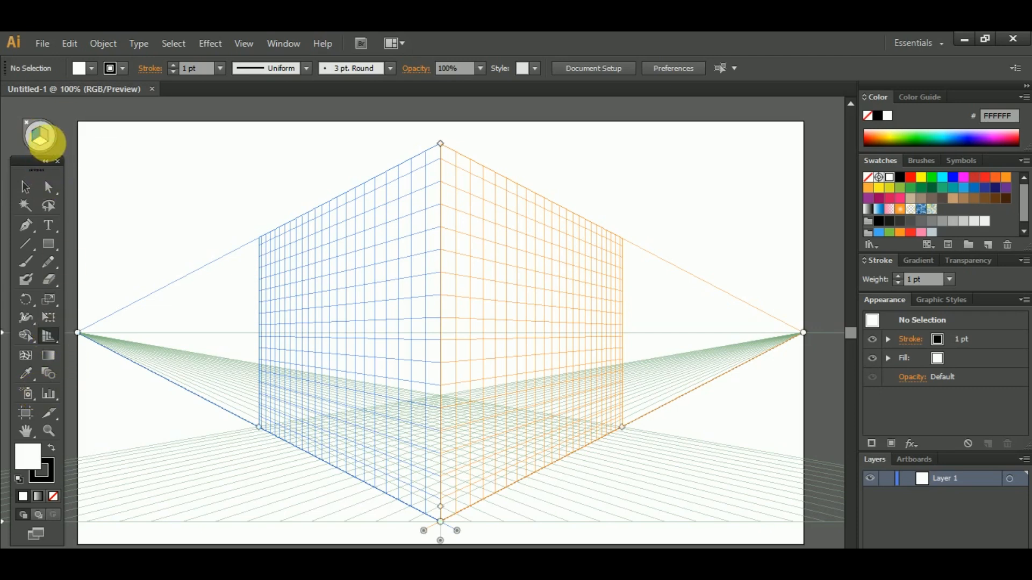
left_click(40, 141)
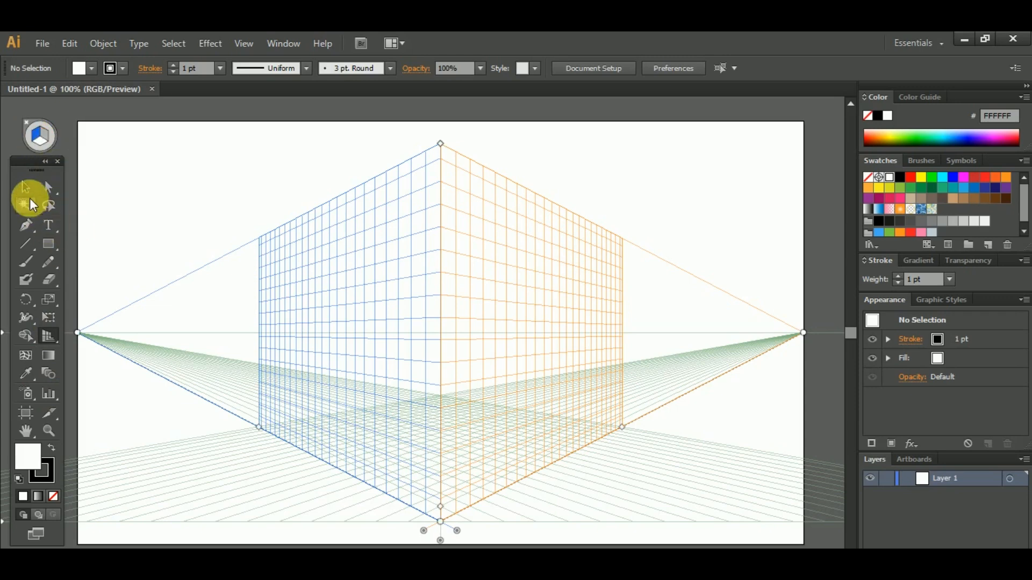
left_click(49, 243)
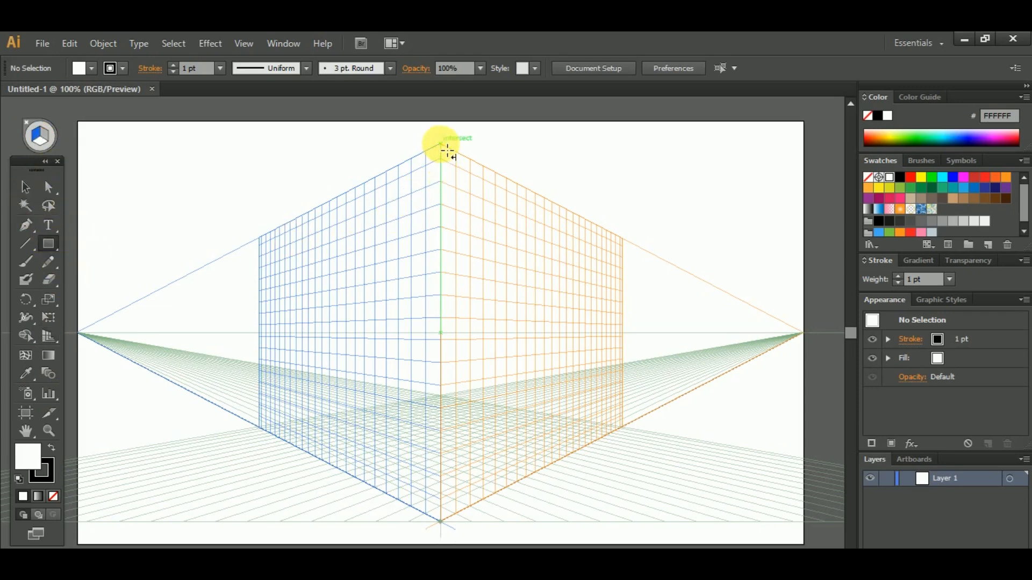
left_click_drag(447, 159, 203, 401)
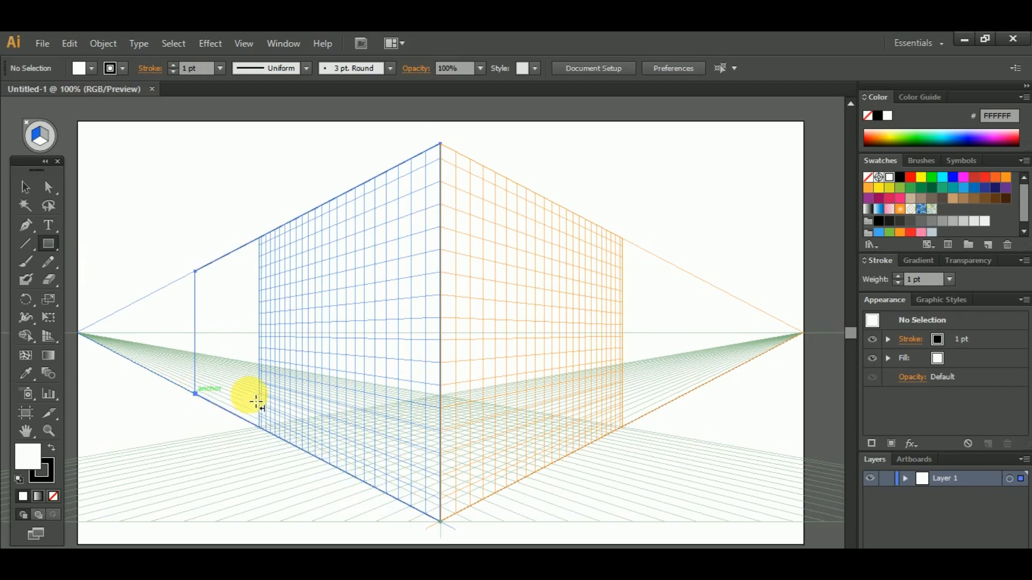
Step: Fill the left-plane rectangle with dark teal 0C7272
double_click(31, 461)
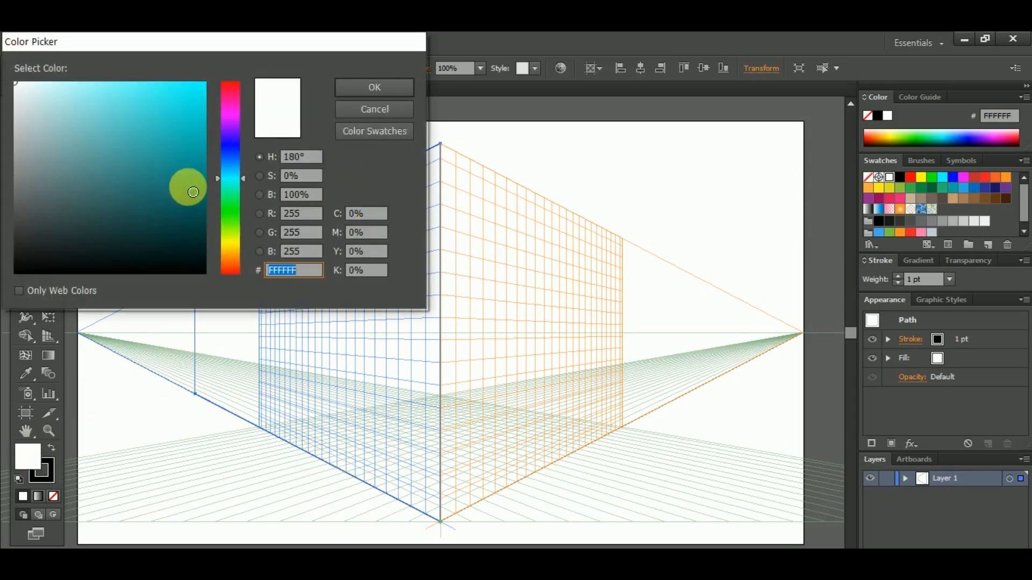
left_click(187, 188)
left_click(374, 87)
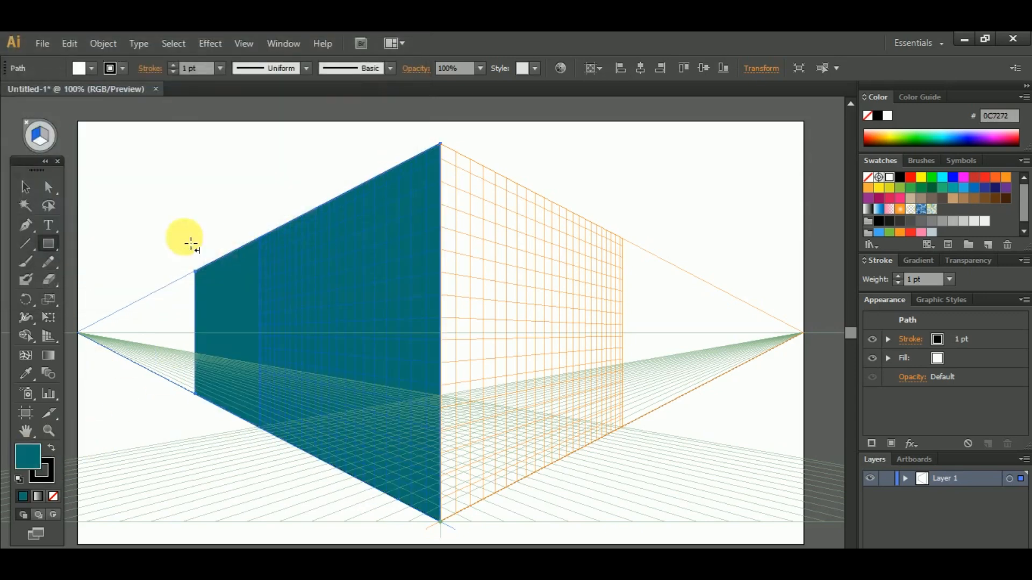
Step: Draw a matching rectangle on the perspective grid's right plane and fill it with purple 640D70
left_click(51, 144)
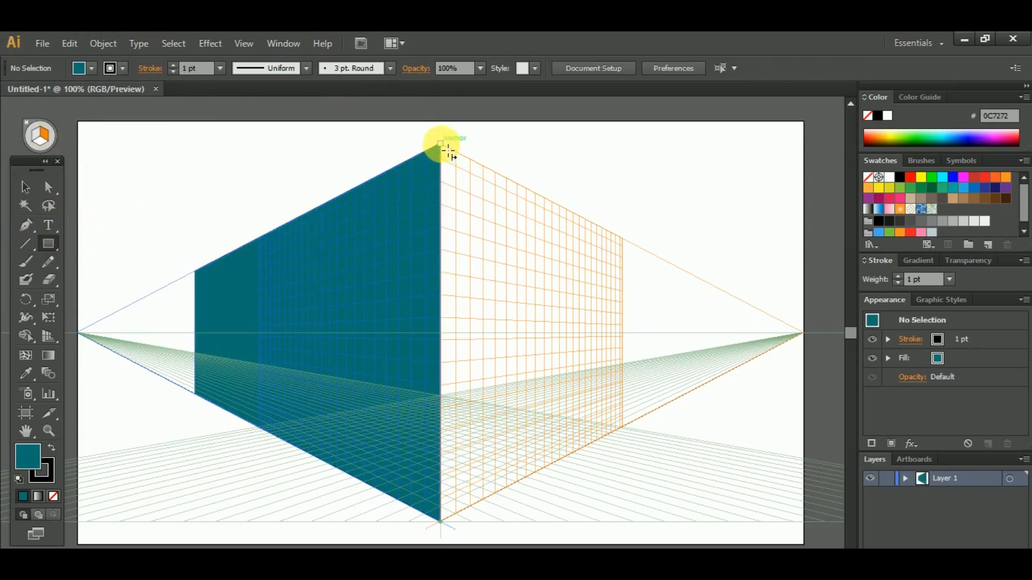
left_click_drag(449, 159, 689, 404)
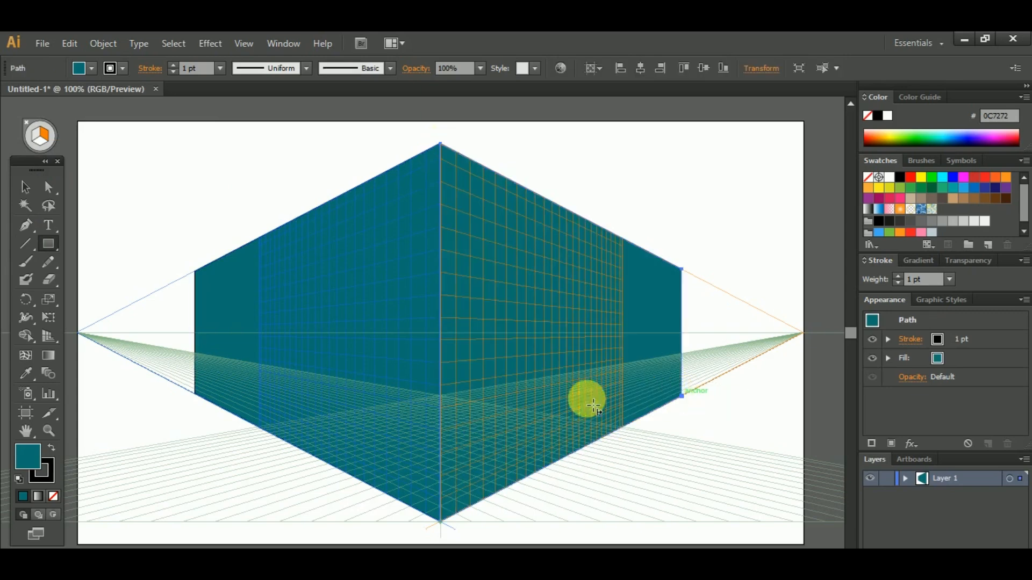
double_click(29, 457)
left_click(231, 121)
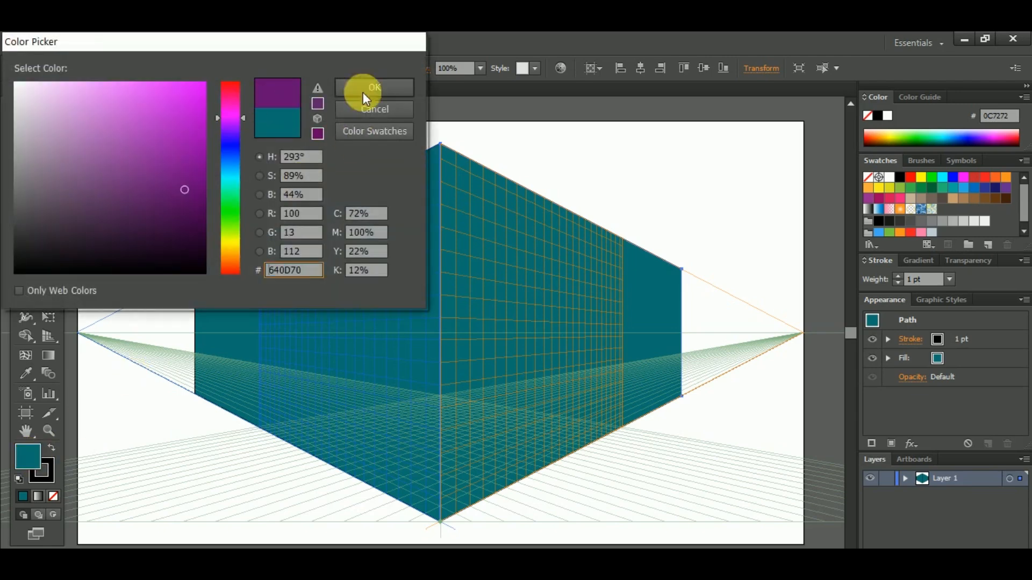
left_click(374, 87)
Step: Deselect the walls and preview them with the perspective grid hidden, bringing the grid back at the end
left_click(24, 185)
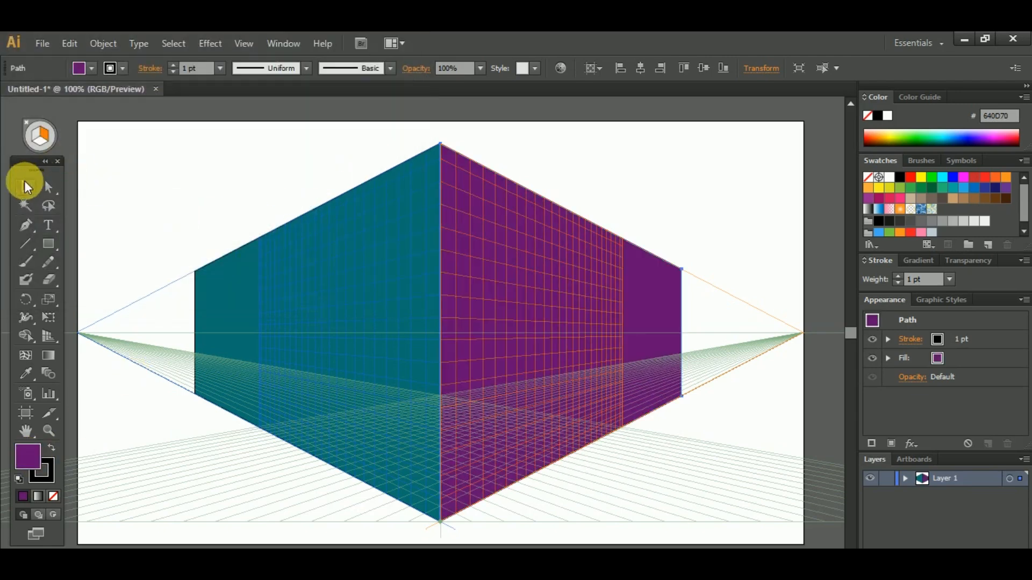
left_click(214, 154)
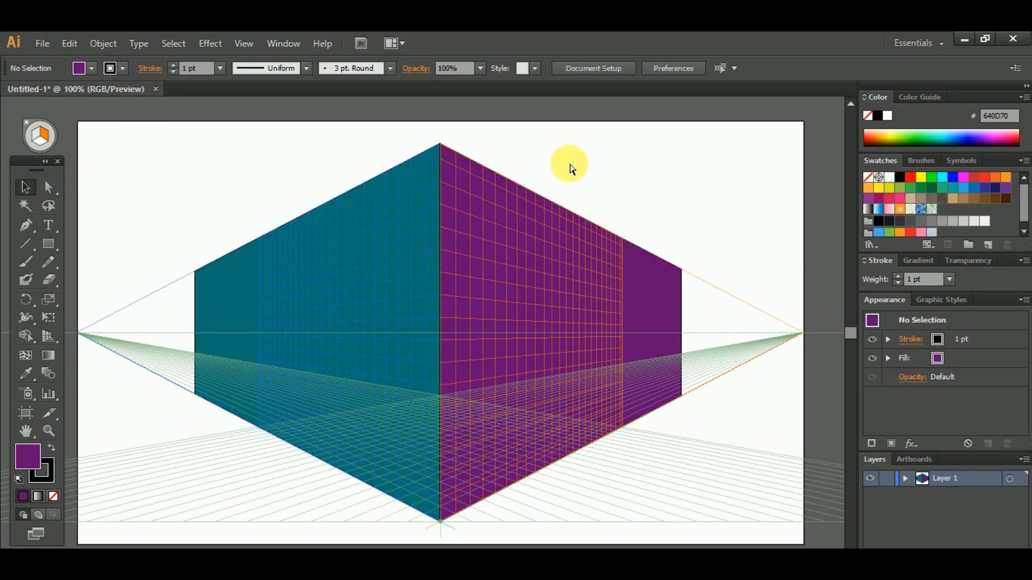
key("ctrl+shift+i")
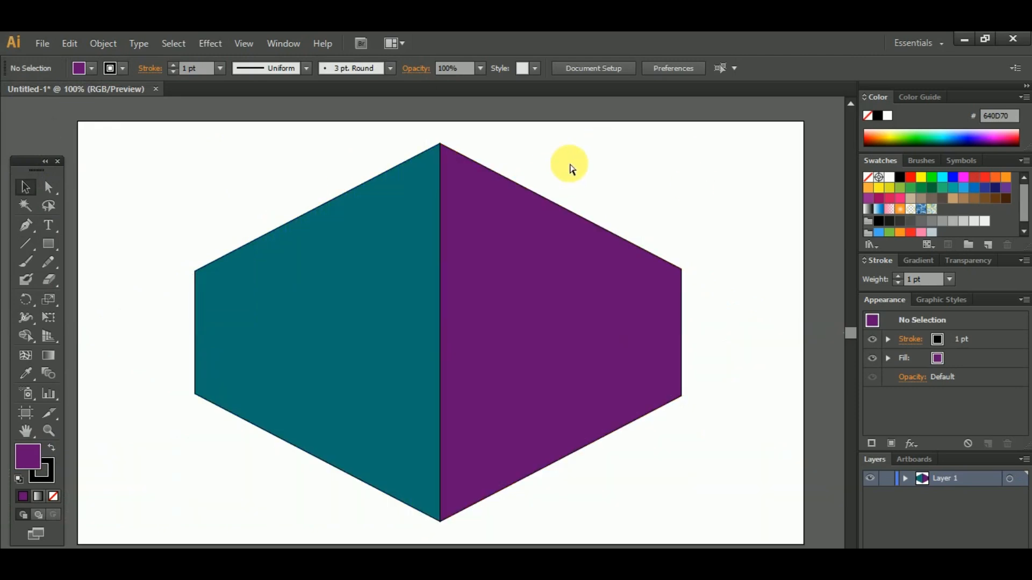
key("ctrl+shift+i")
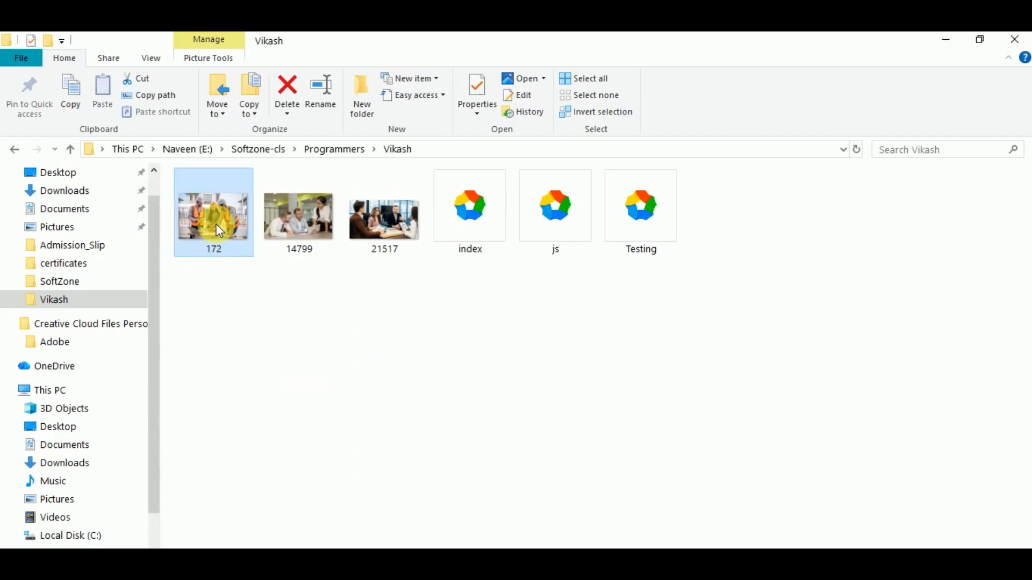
Step: Place image 172 from the file folder into the Illustrator document and shrink it to fit the artboard's upper-left corner
left_click_drag(219, 231, 553, 564)
left_click_drag(629, 564, 626, 564)
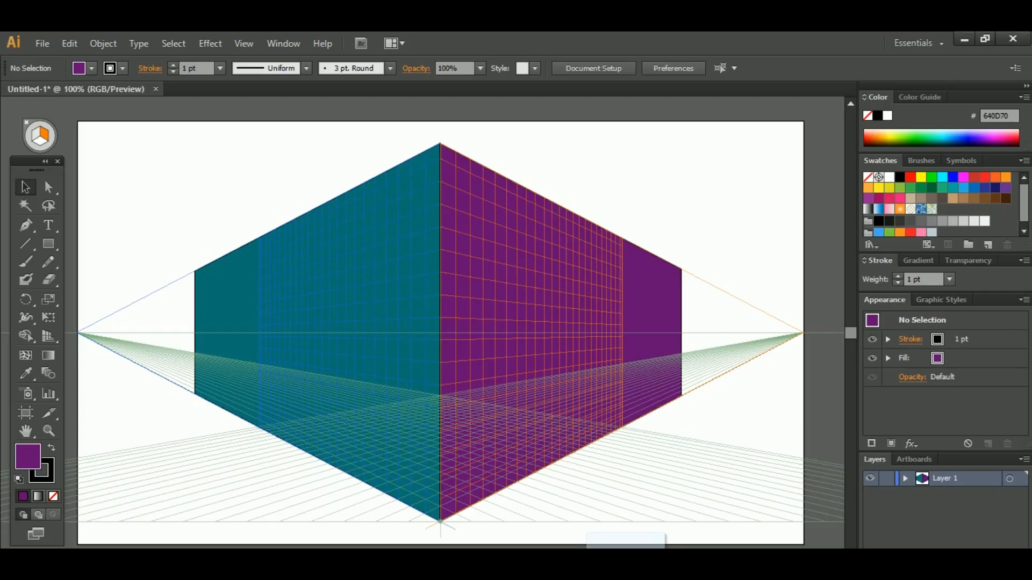
left_click_drag(495, 348, 406, 321)
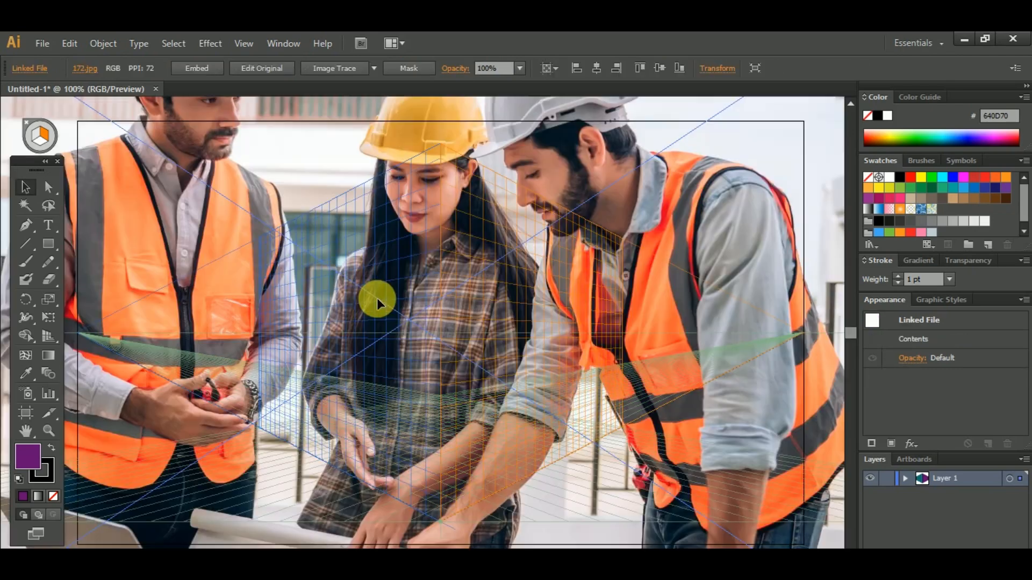
left_click_drag(251, 170, 211, 215)
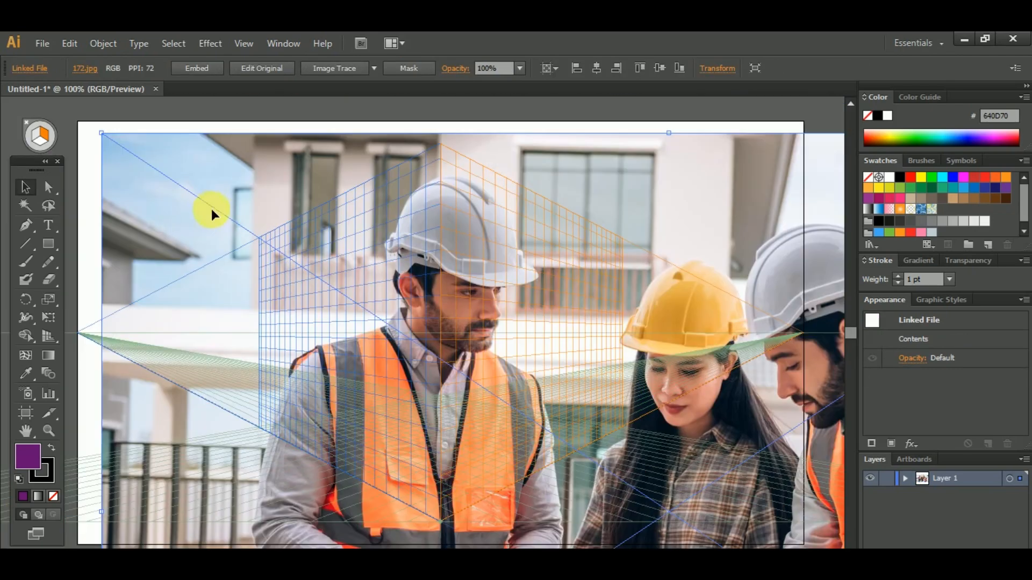
left_click_drag(107, 139, 603, 410)
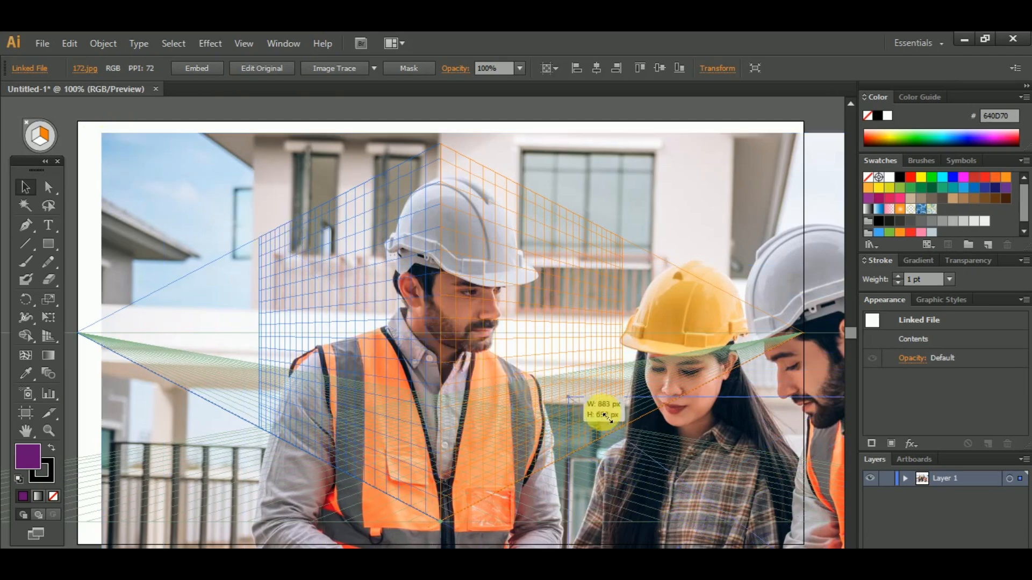
left_click_drag(300, 295, 252, 215)
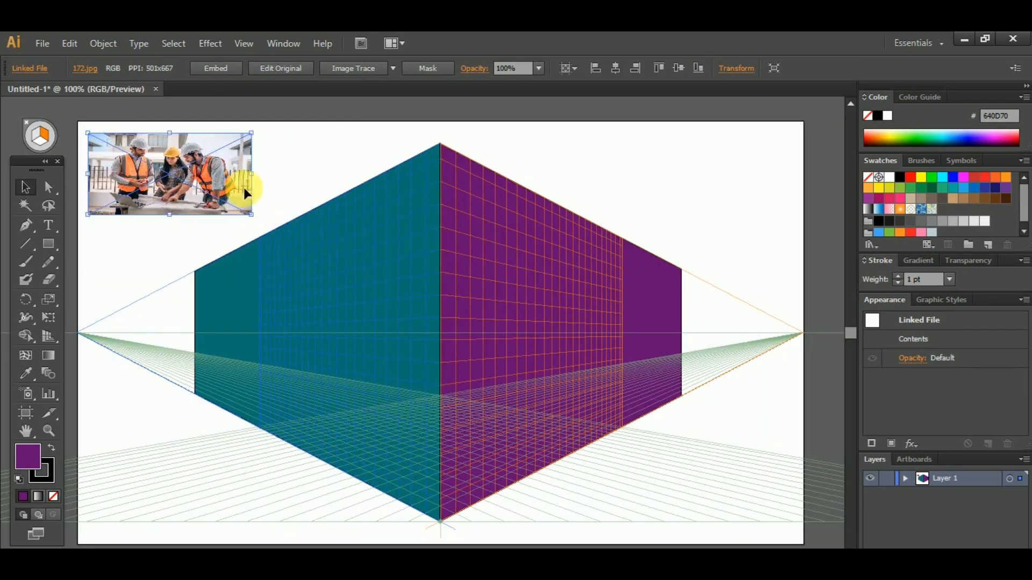
left_click(316, 165)
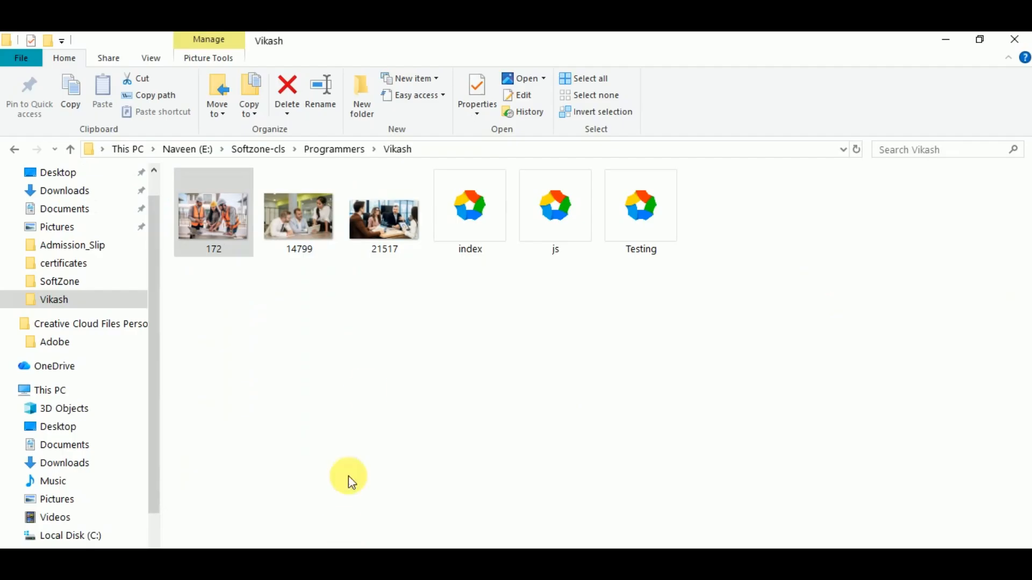
Step: Place image 14799 from the file folder into the Illustrator document and shrink it to fit the artboard's upper-right corner
left_click(330, 214, "ctrl")
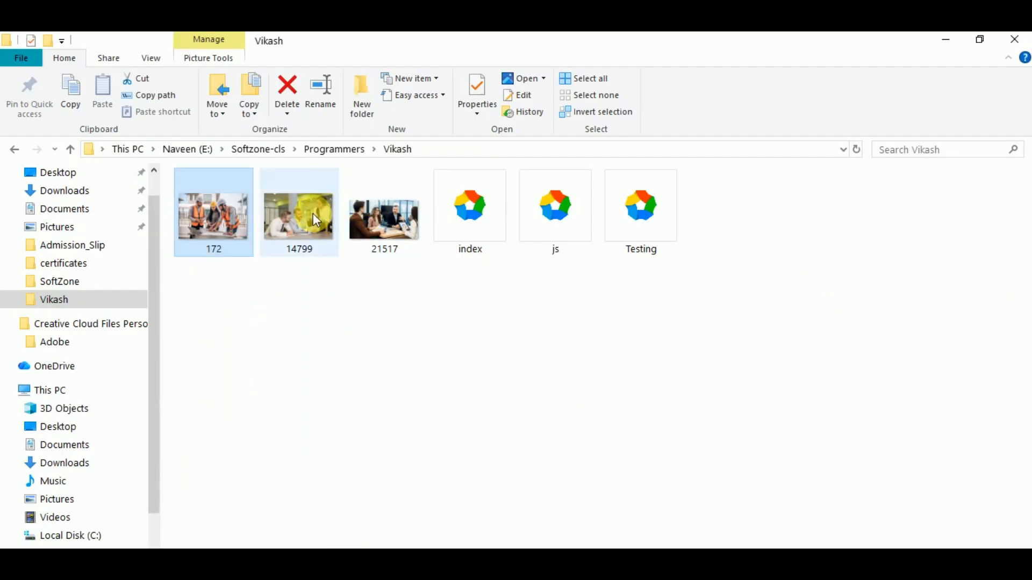
double_click(315, 217)
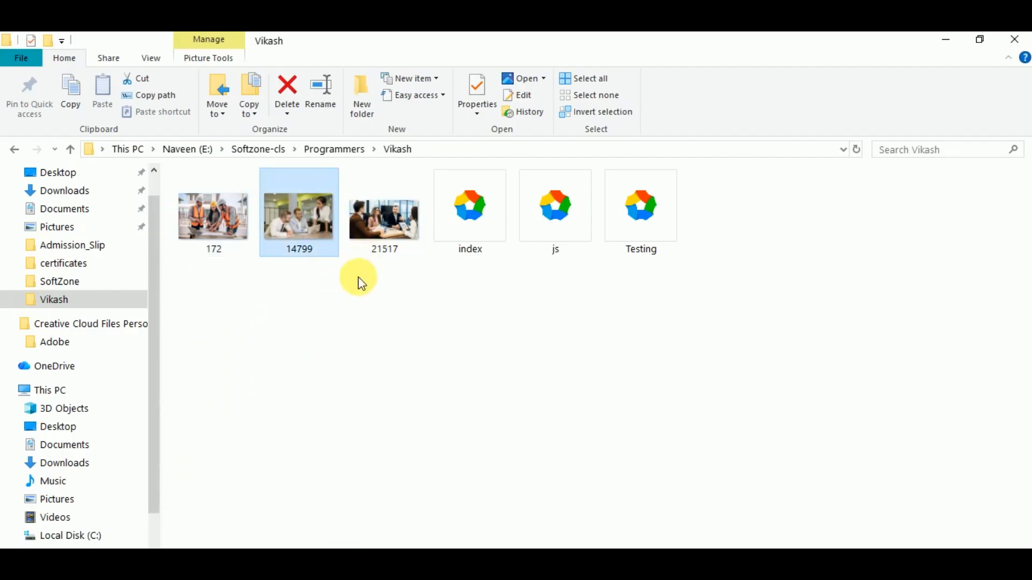
left_click_drag(294, 214, 628, 230)
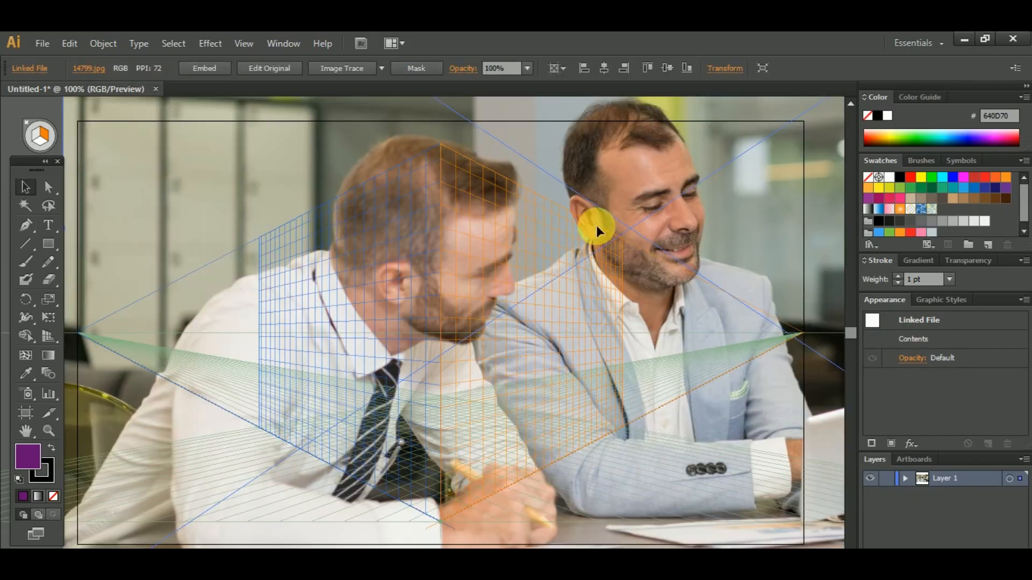
left_click_drag(603, 169, 711, 242)
left_click_drag(672, 424, 673, 146)
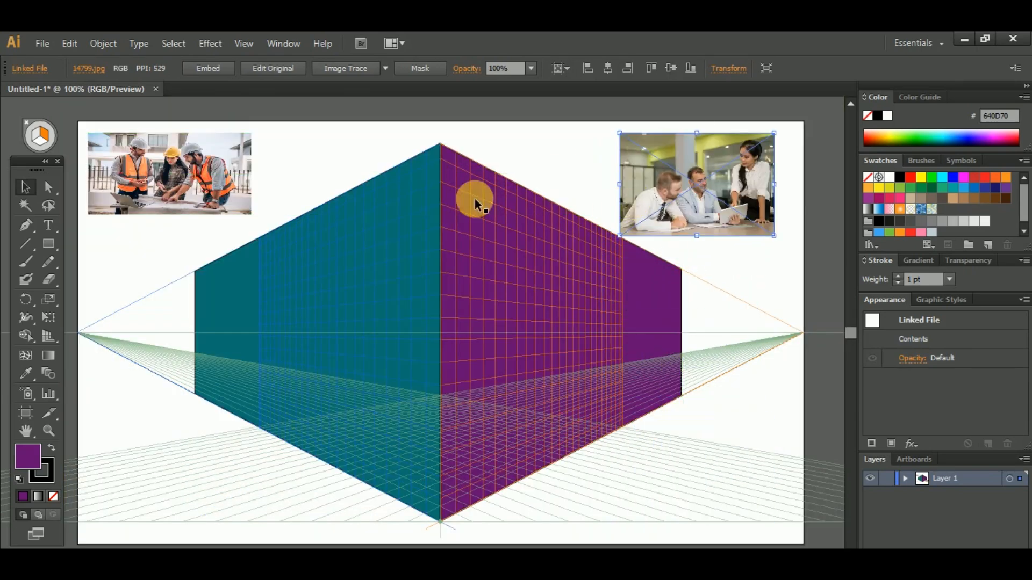
left_click(274, 196)
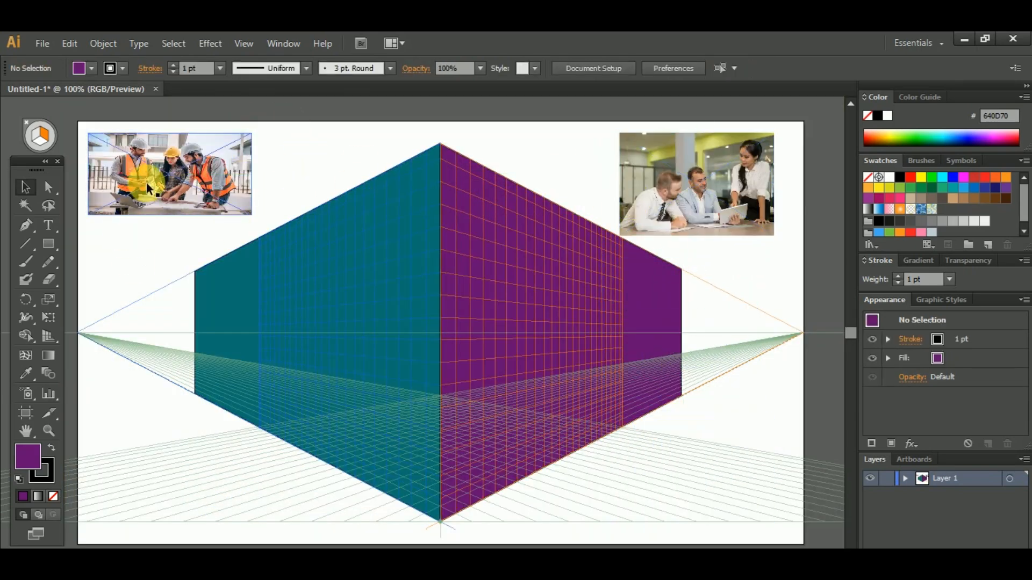
Step: Embed the 172.jpg photo and enlarge it over the outer left part of the teal wall
left_click(195, 164)
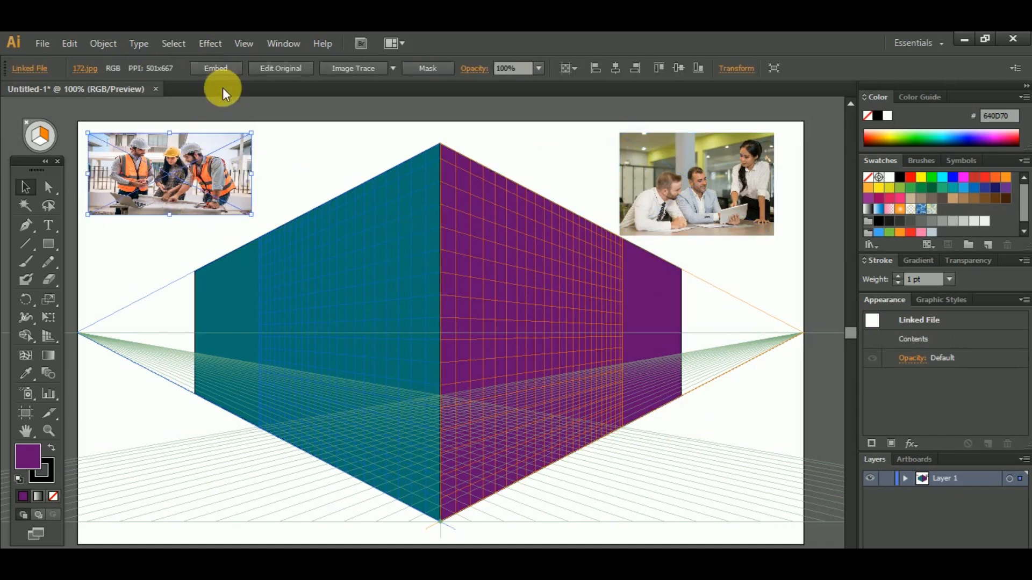
left_click(218, 68)
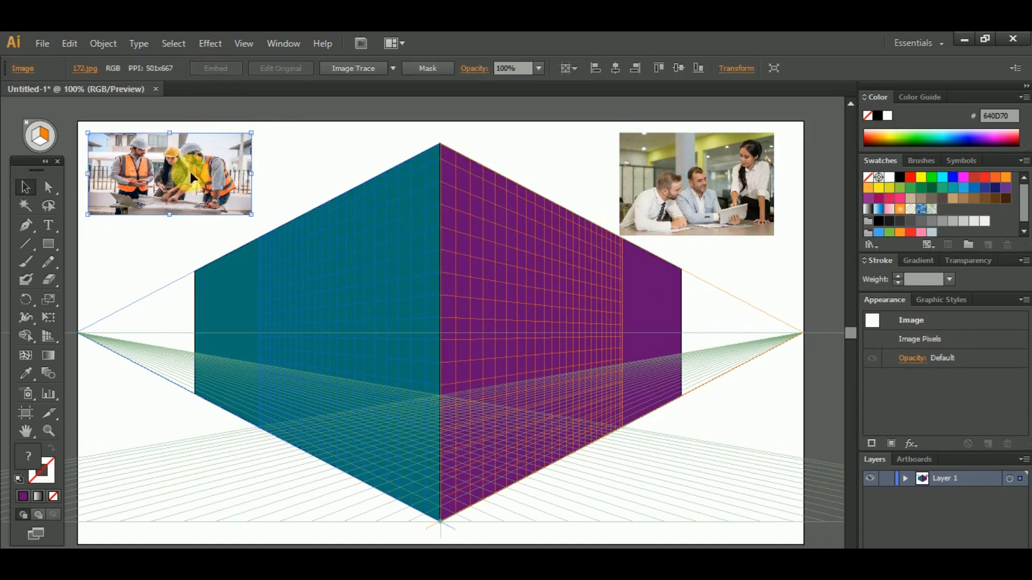
left_click_drag(234, 179, 260, 318)
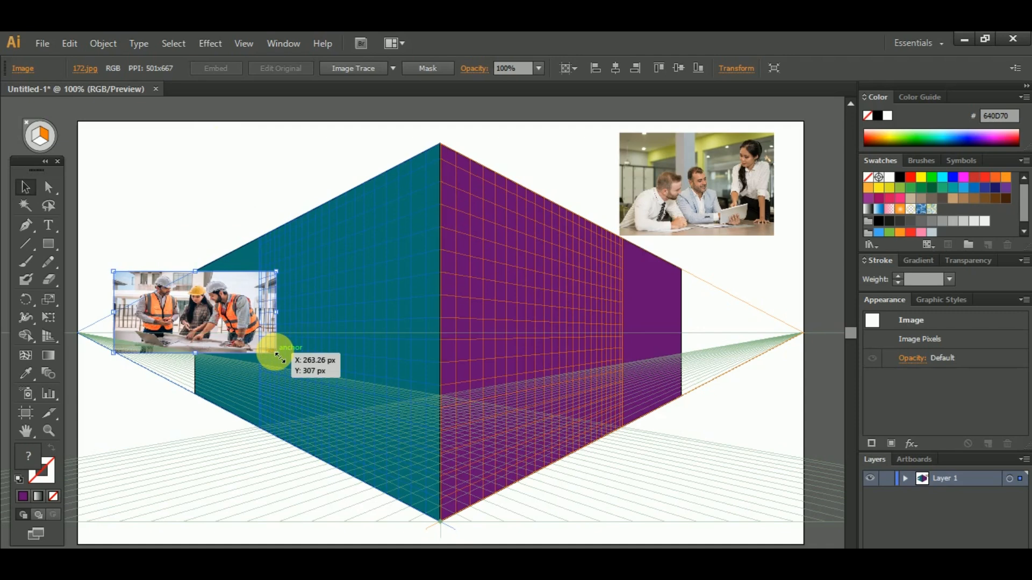
left_click_drag(280, 357, 364, 444)
left_click_drag(213, 301, 250, 262)
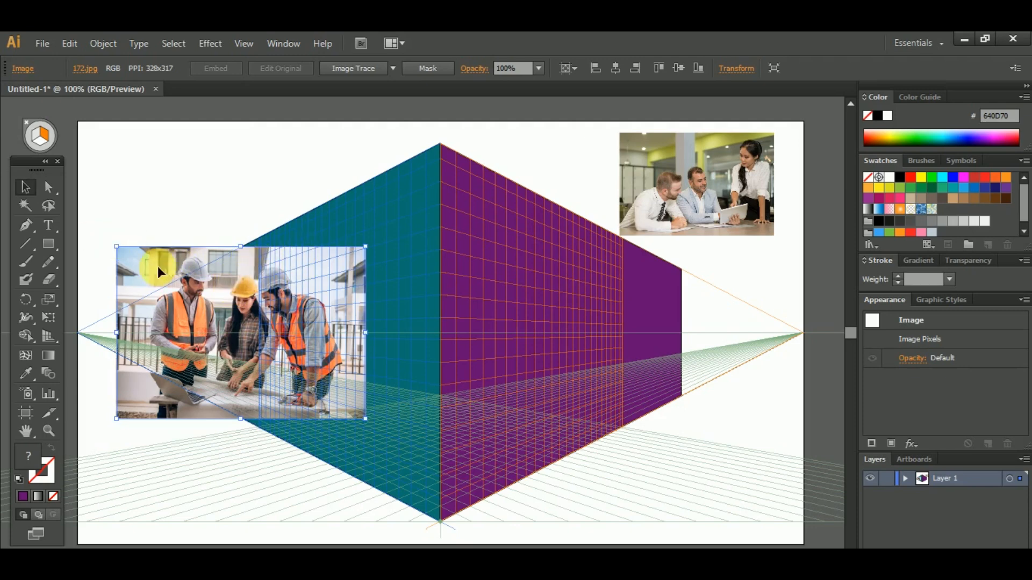
Step: Send the 172.jpg photo to the back, behind the teal wall
right_click(203, 297)
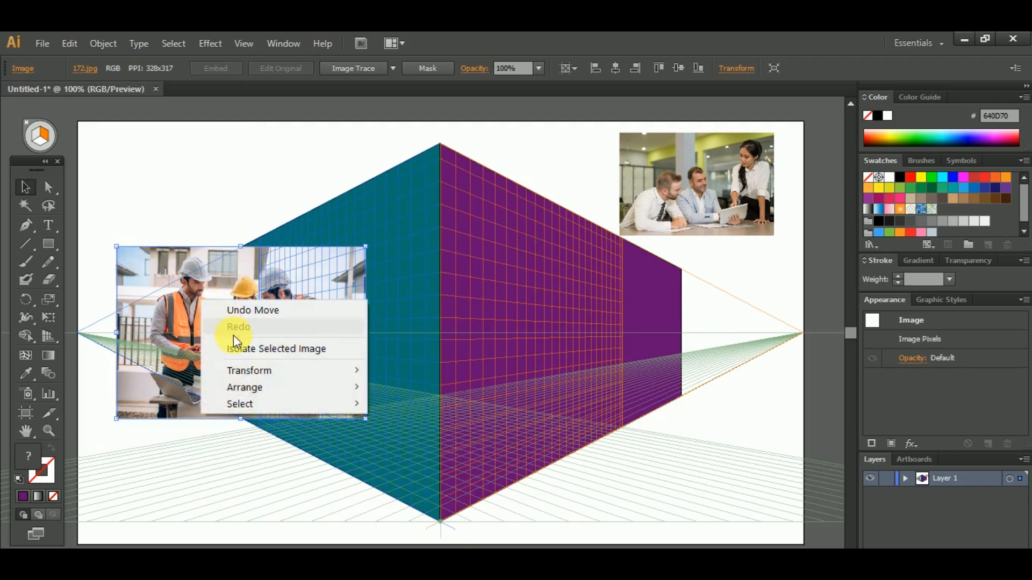
mouse_move(247, 392)
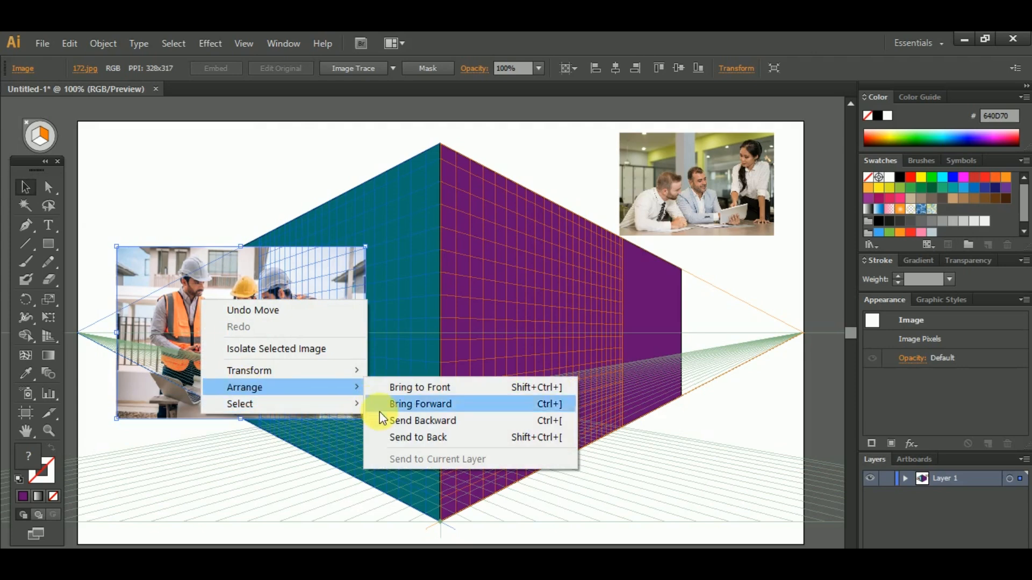
left_click(404, 436)
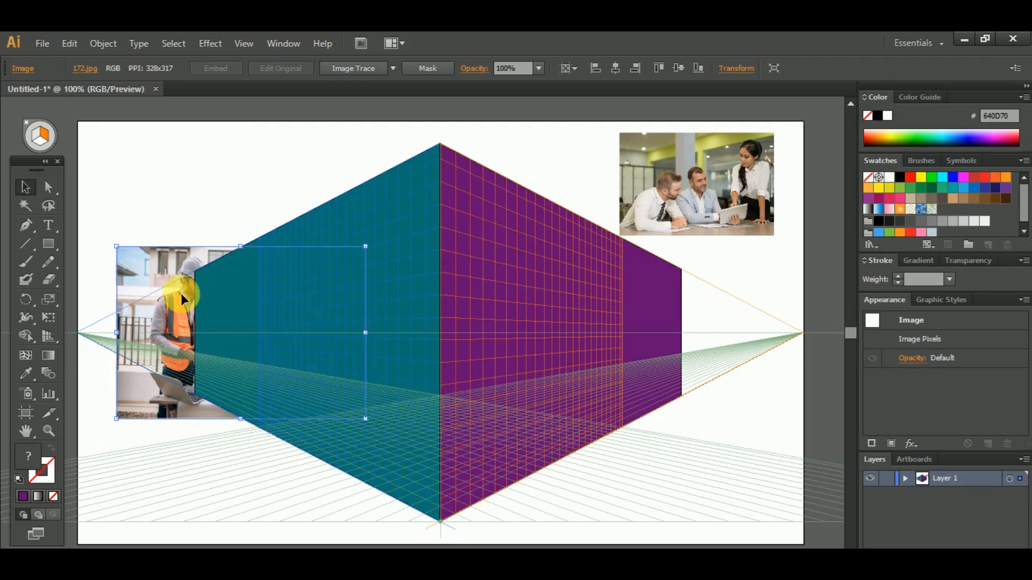
Step: Fit the 172.jpg photo into the teal wall with an envelope distortion made from the top object
left_click(104, 196)
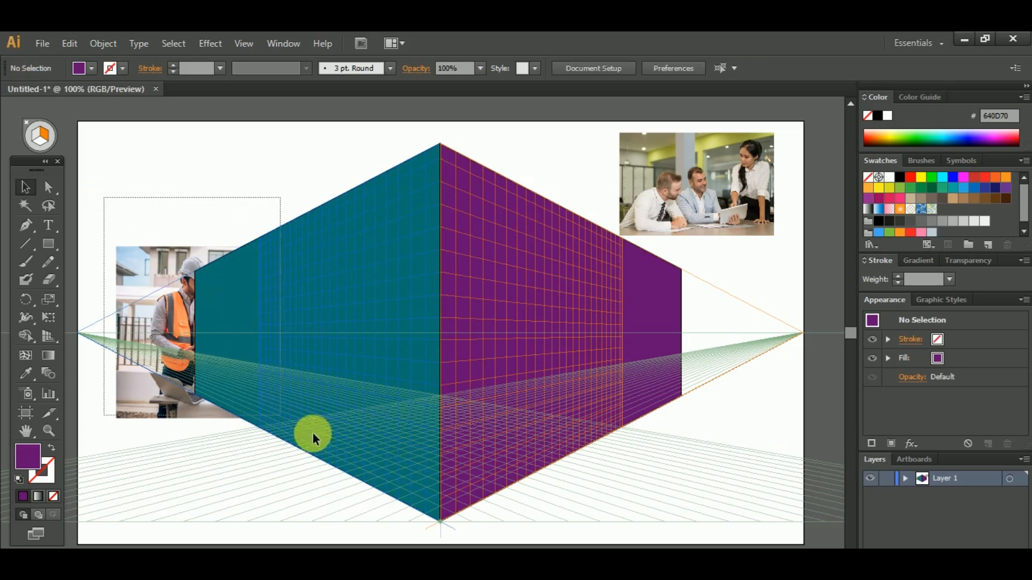
left_click_drag(312, 438, 416, 470)
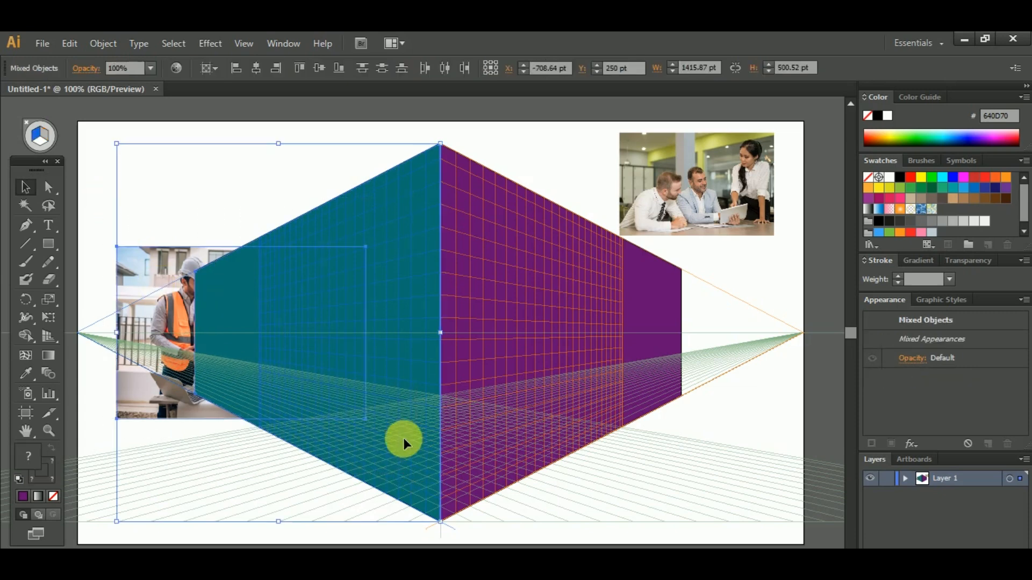
left_click(105, 47)
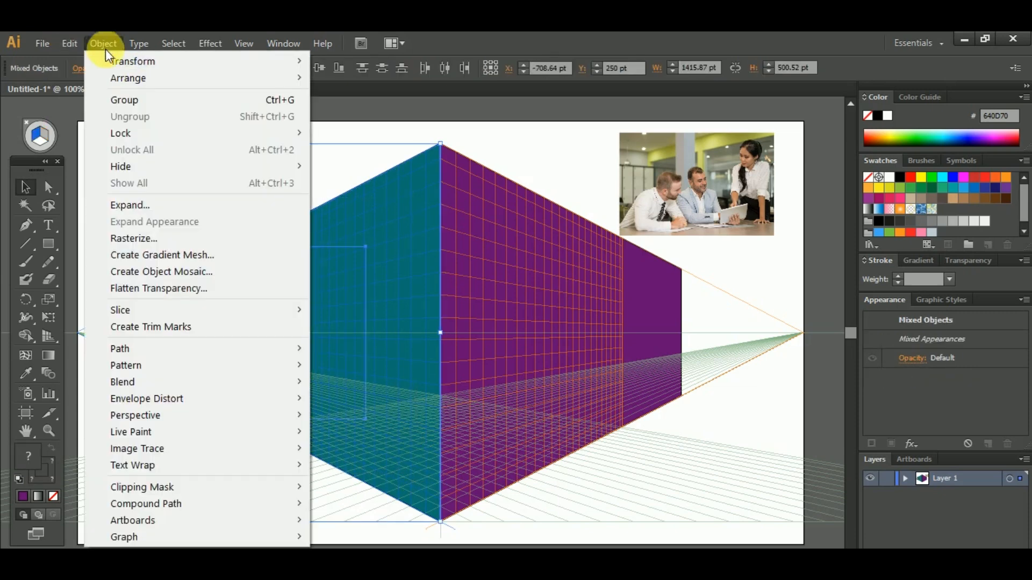
mouse_move(132, 399)
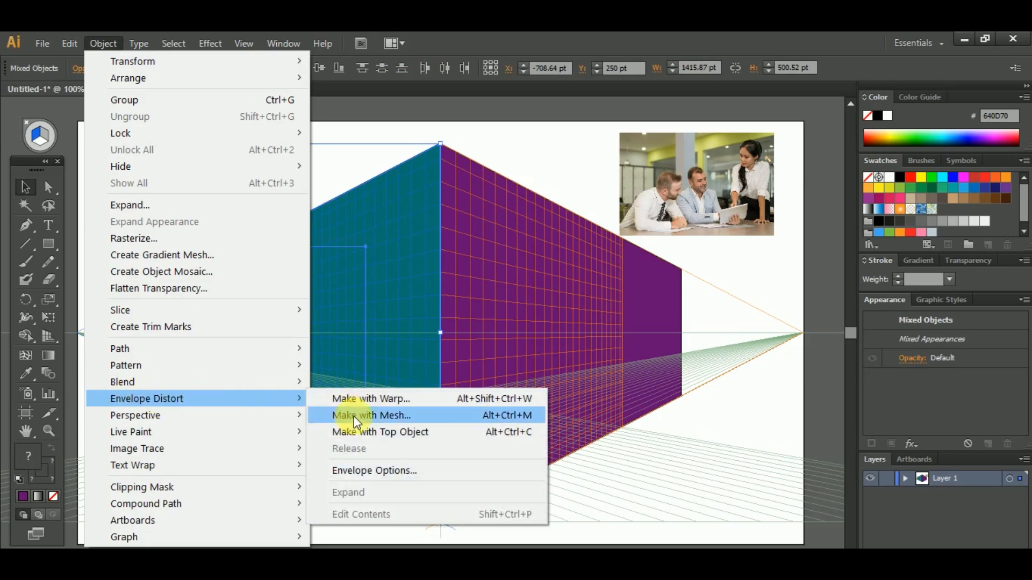
left_click(399, 433)
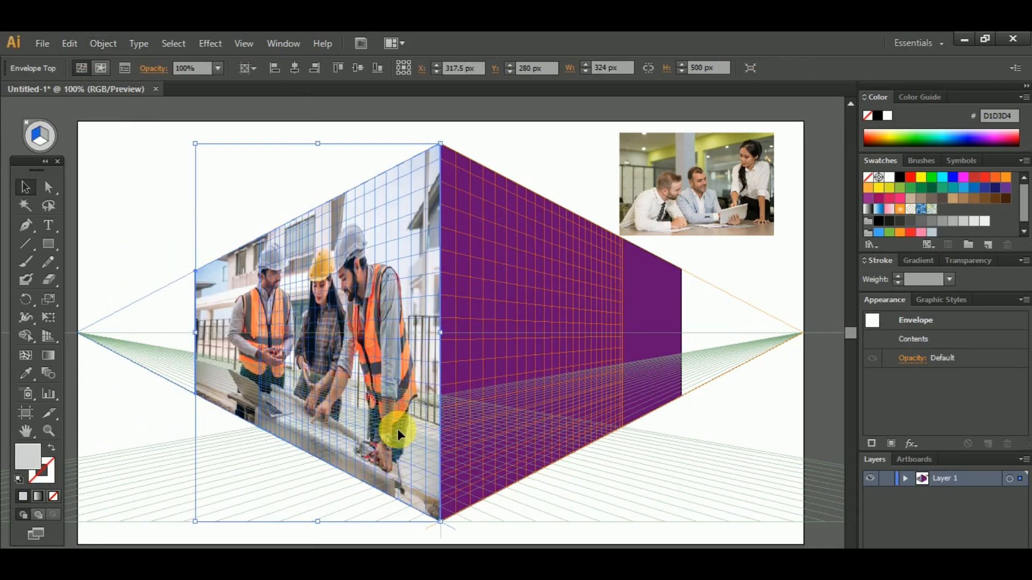
left_click(123, 164)
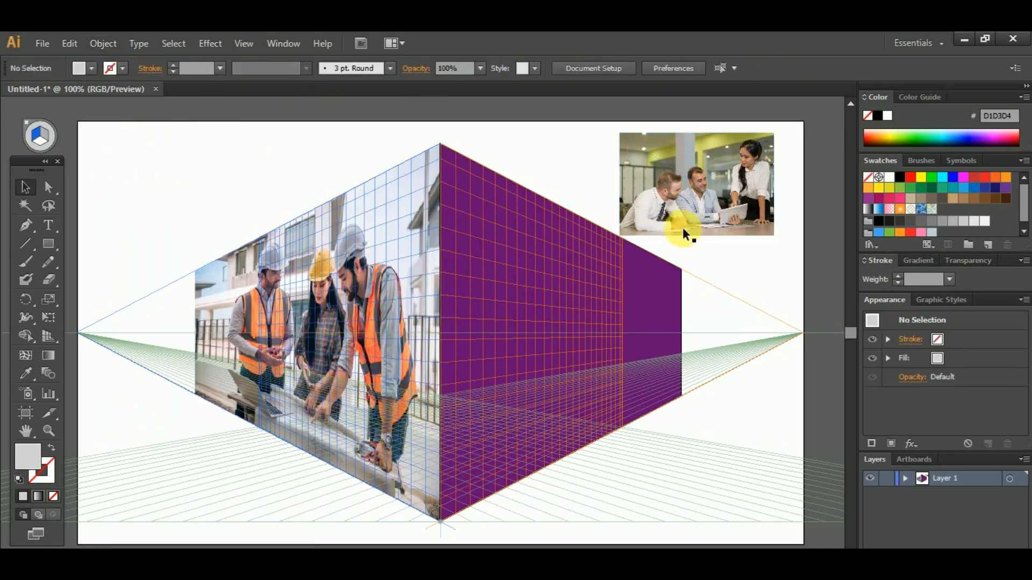
Step: Move the 14799.jpg photo over the outer part of the purple wall, enlarge it and embed it
left_click(744, 188)
left_click_drag(744, 188, 684, 302)
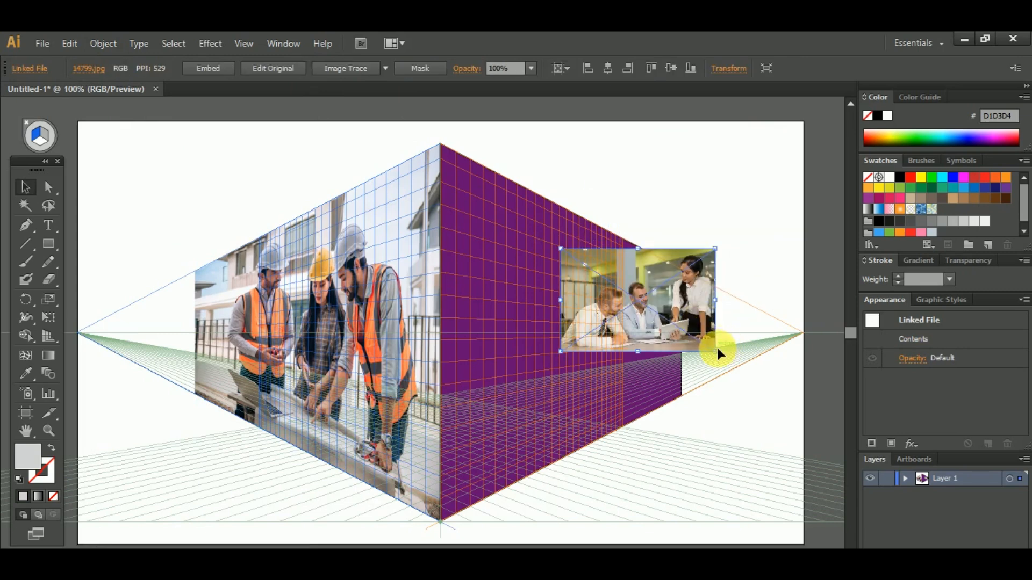
left_click_drag(717, 353, 803, 410)
left_click_drag(749, 331, 722, 330)
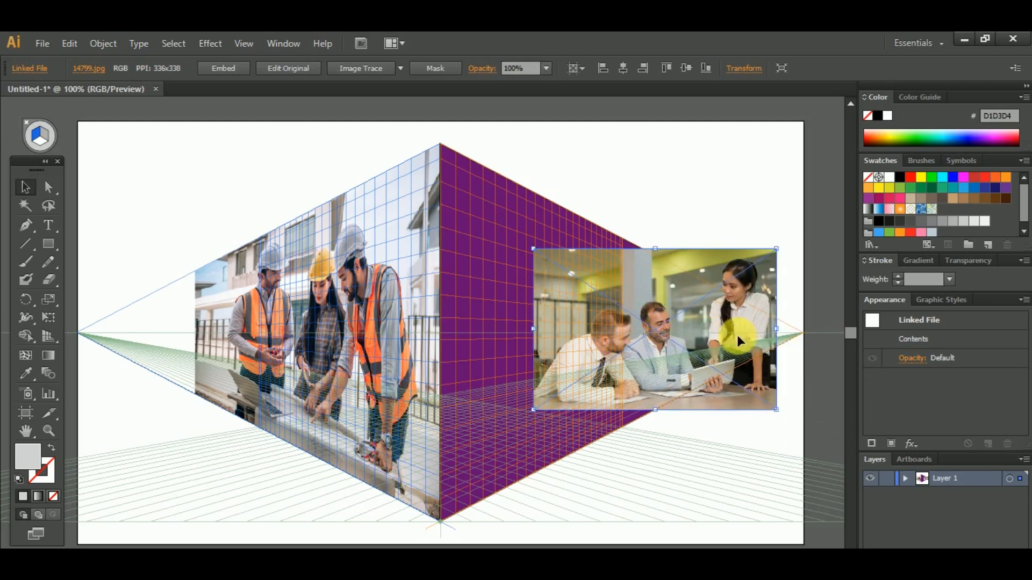
left_click(221, 69)
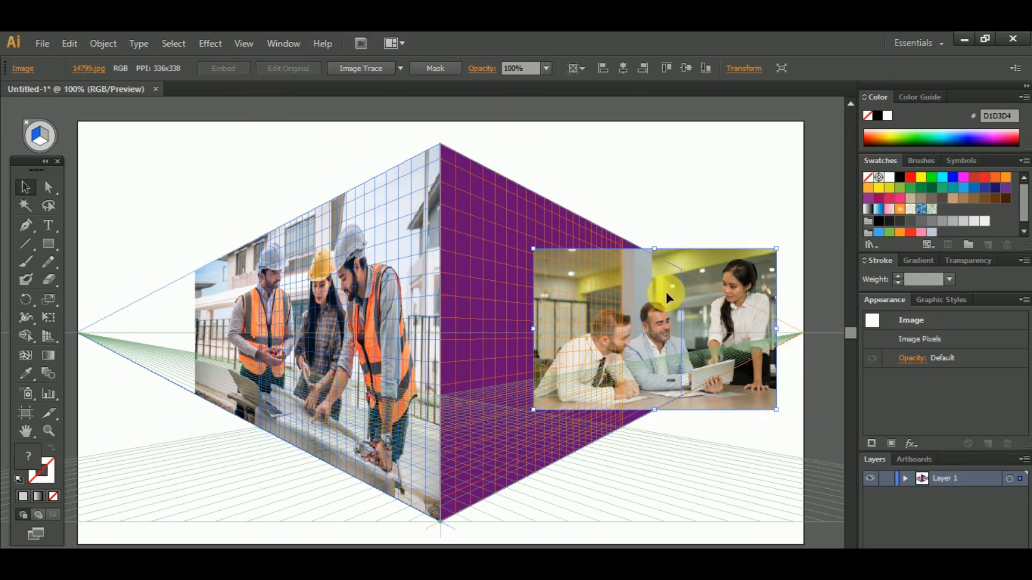
Step: Send the 14799.jpg photo to the back, behind the purple wall
left_click(641, 185)
left_click_drag(524, 156, 787, 447)
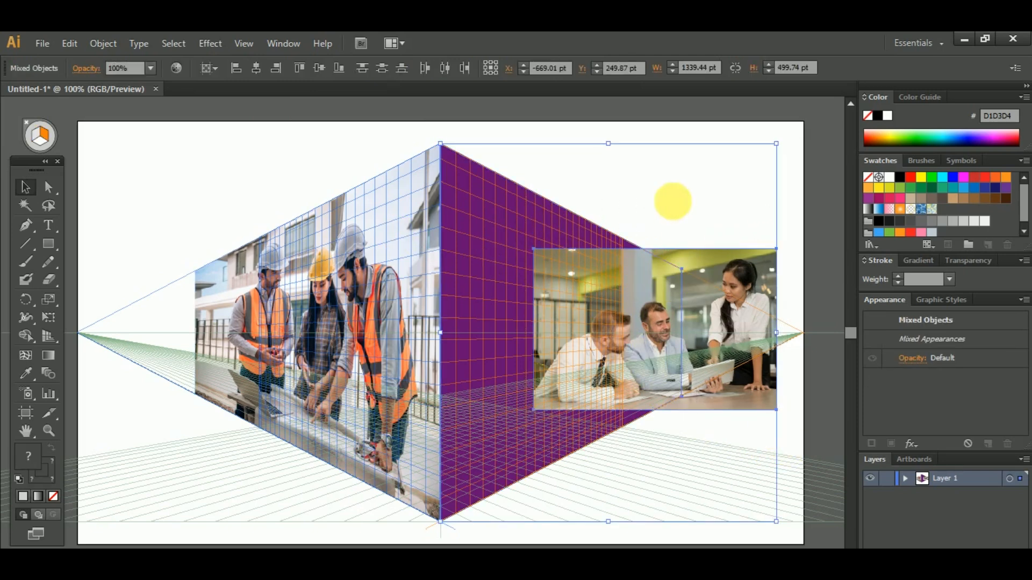
left_click(693, 222)
left_click(705, 267)
right_click(705, 267)
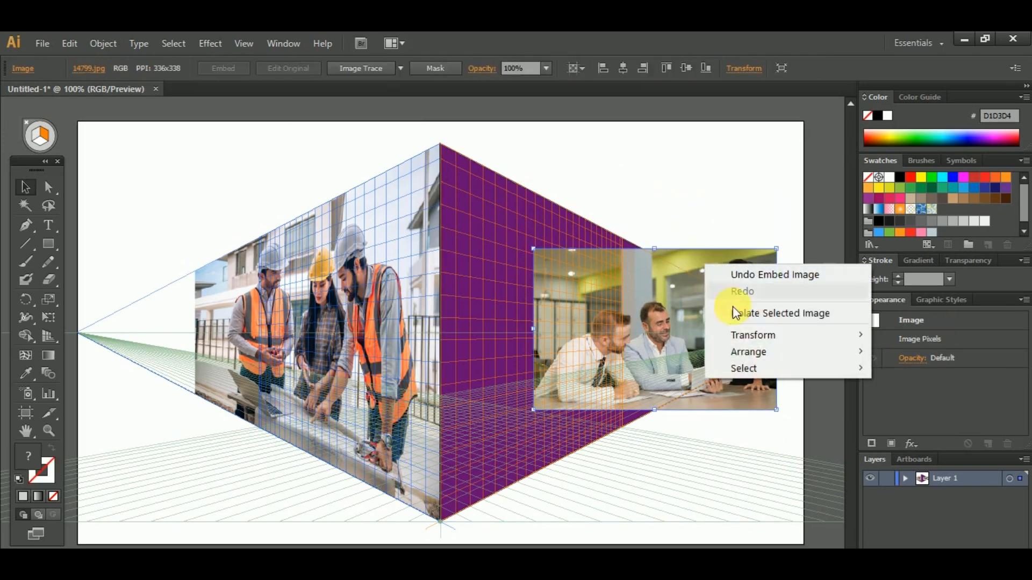
mouse_move(753, 350)
left_click(573, 400)
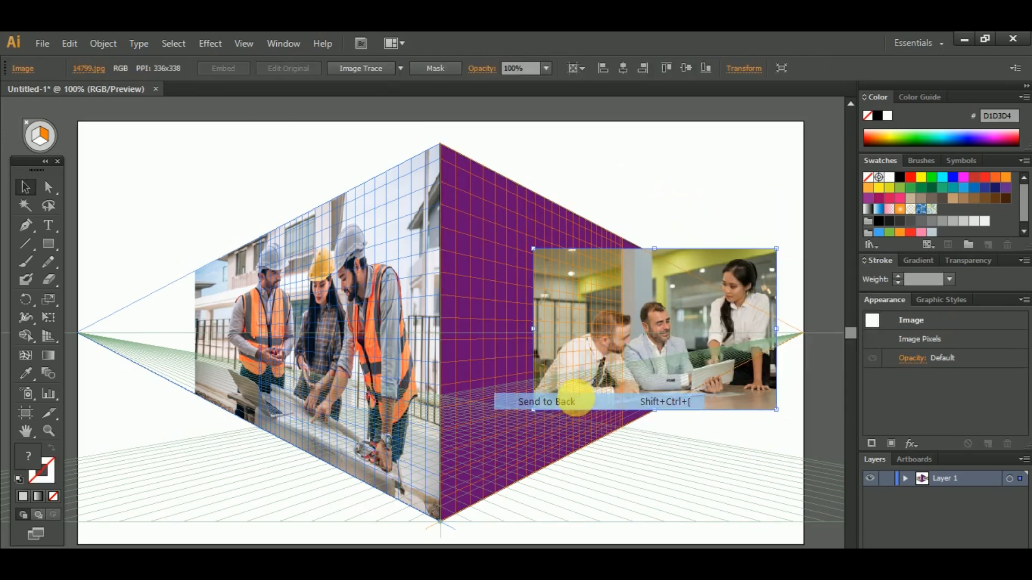
Step: Fit the 14799.jpg photo into the purple wall with an envelope distortion made from the top object
left_click(655, 208)
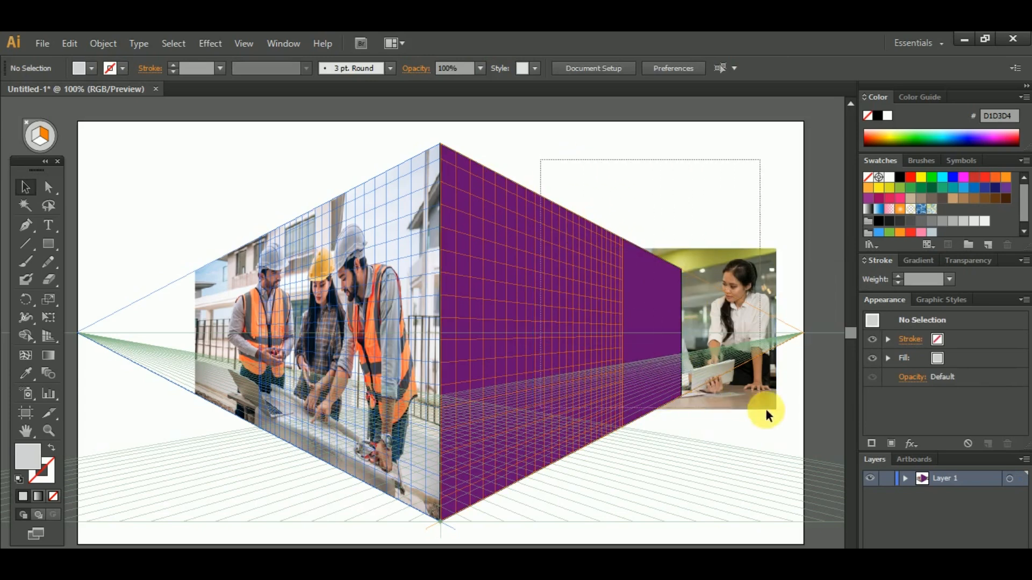
left_click_drag(766, 411, 785, 422)
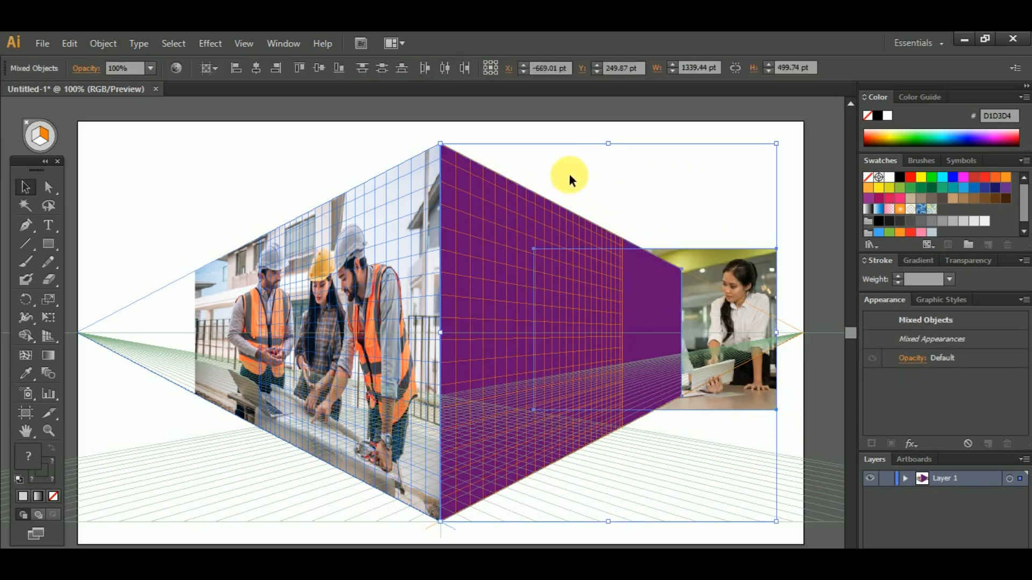
left_click(103, 43)
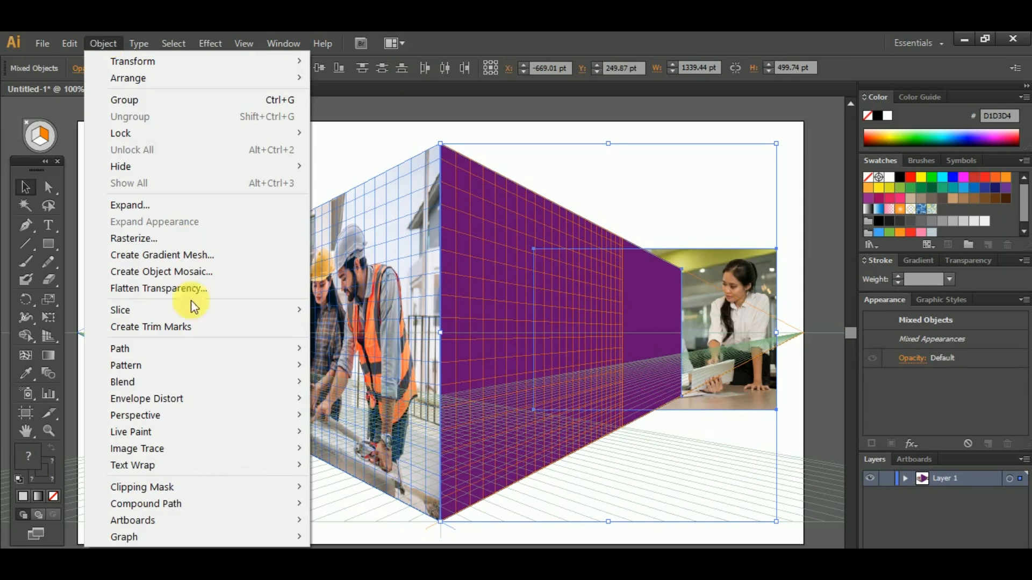
mouse_move(188, 396)
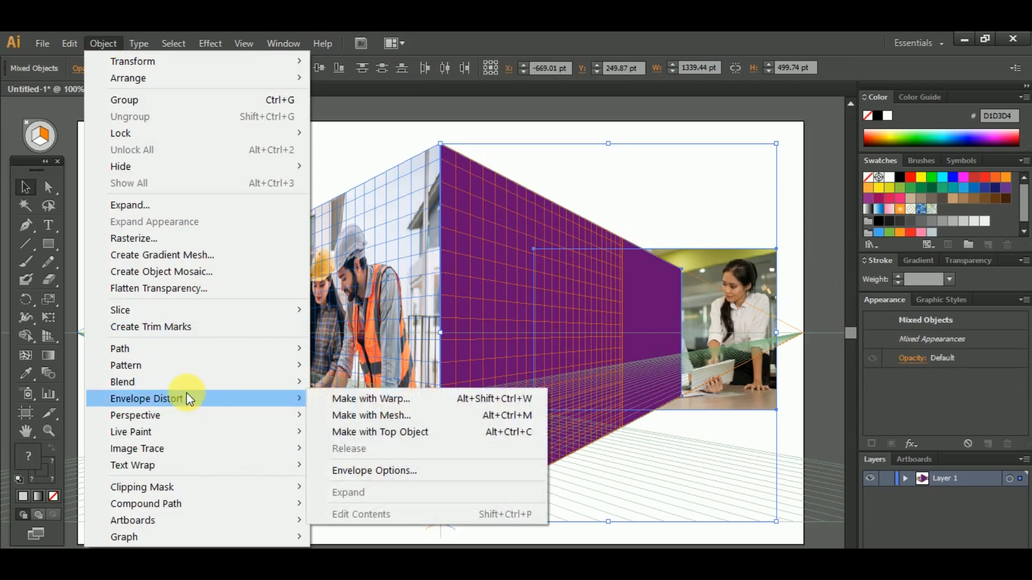
left_click(398, 437)
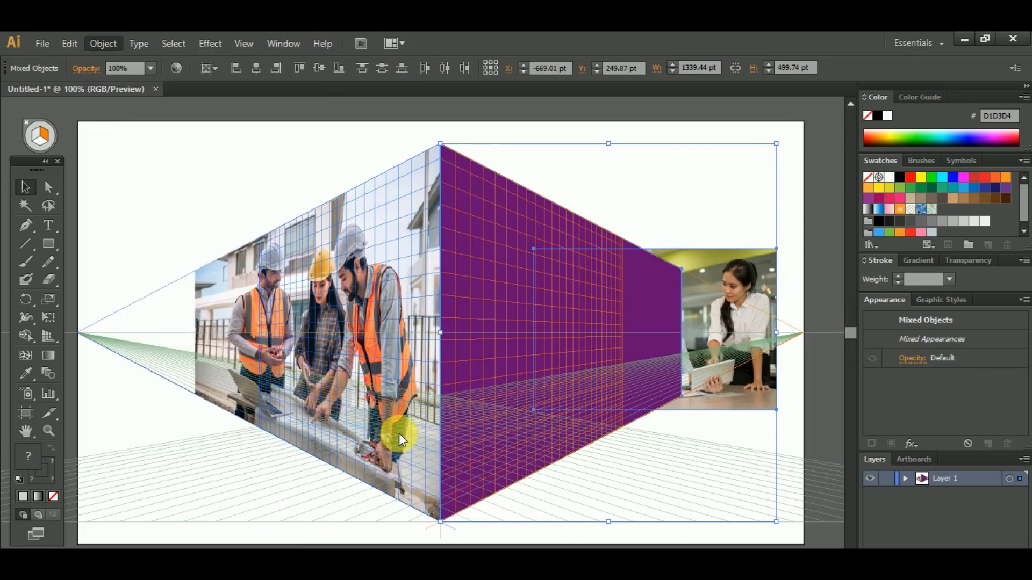
key("ctrl+alt+c")
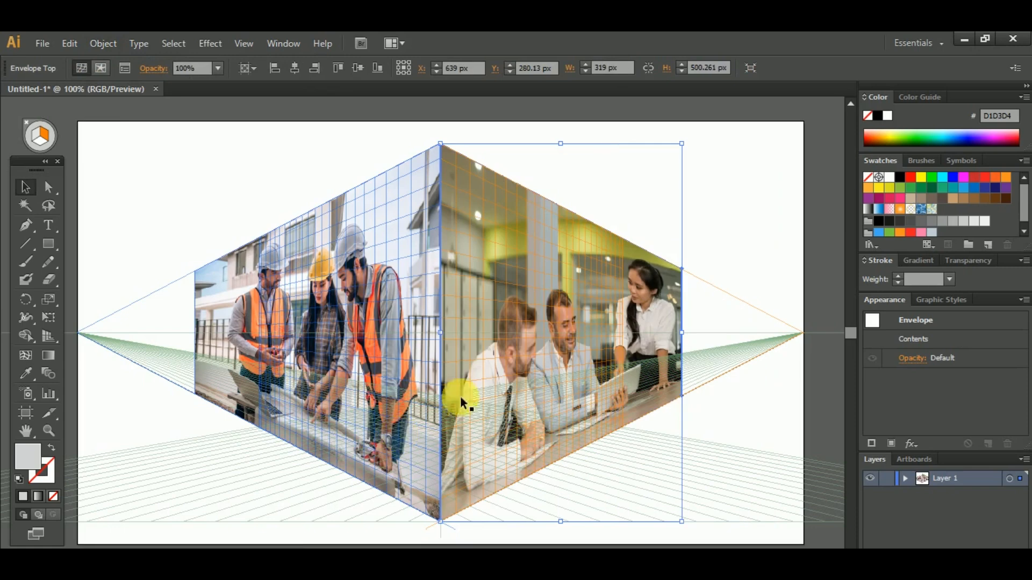
left_click(721, 220)
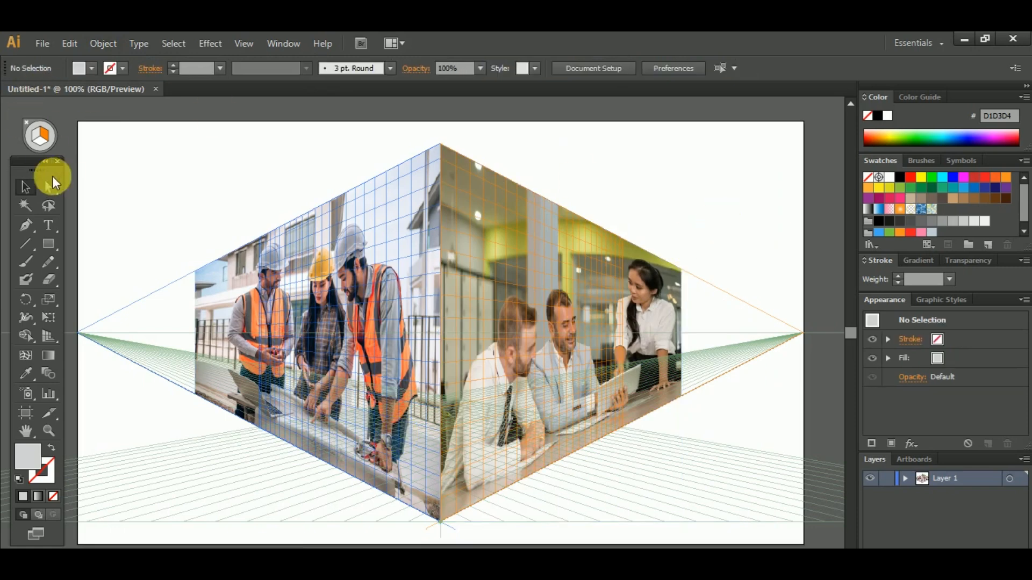
Step: Hide the perspective grid to examine the two photo walls without it, and show the grid again
left_click(36, 188)
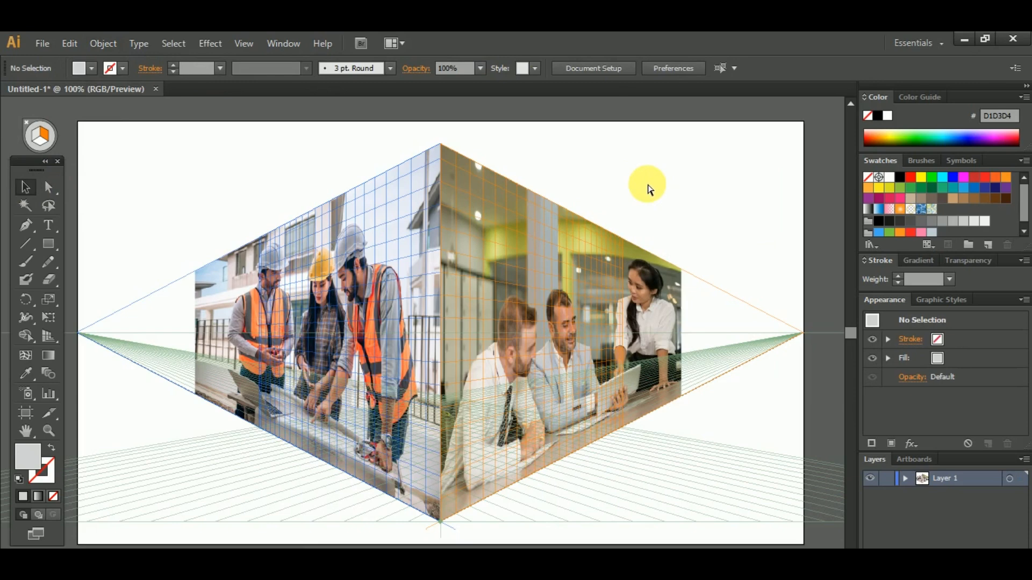
key("ctrl+shift+i")
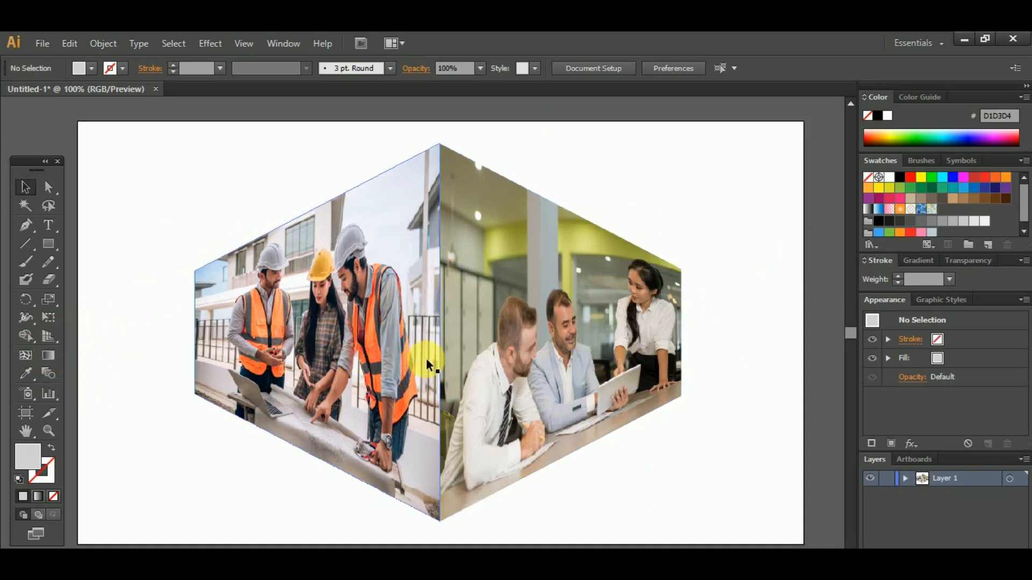
key("shift+p")
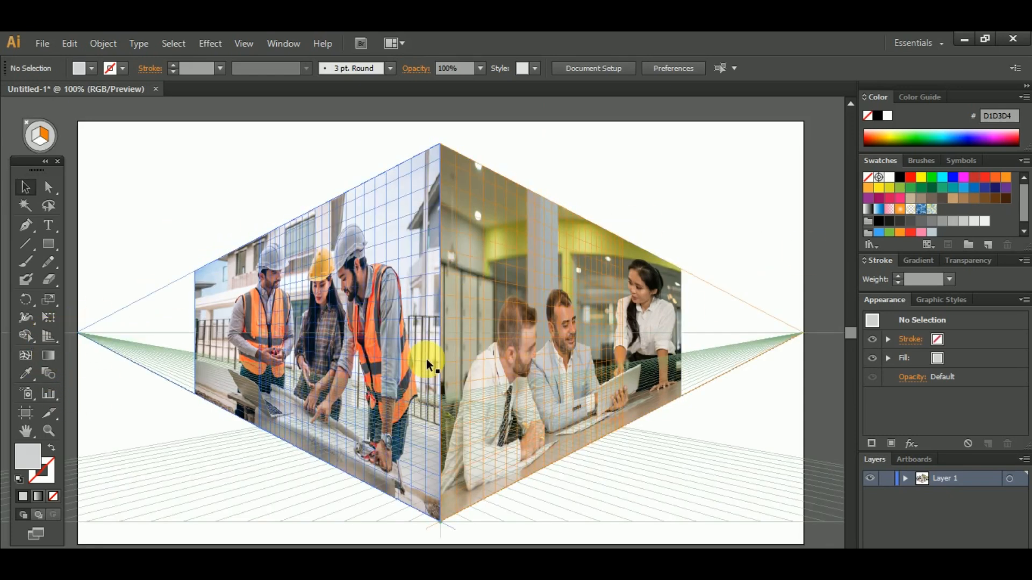